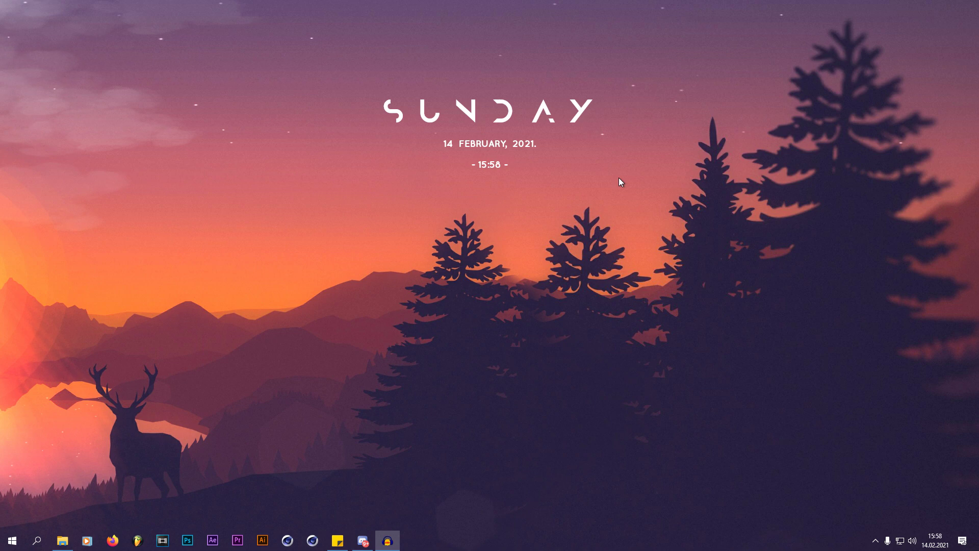
Open the textures folder inside Cinema 4d Downloads on drive D.
click(62, 540)
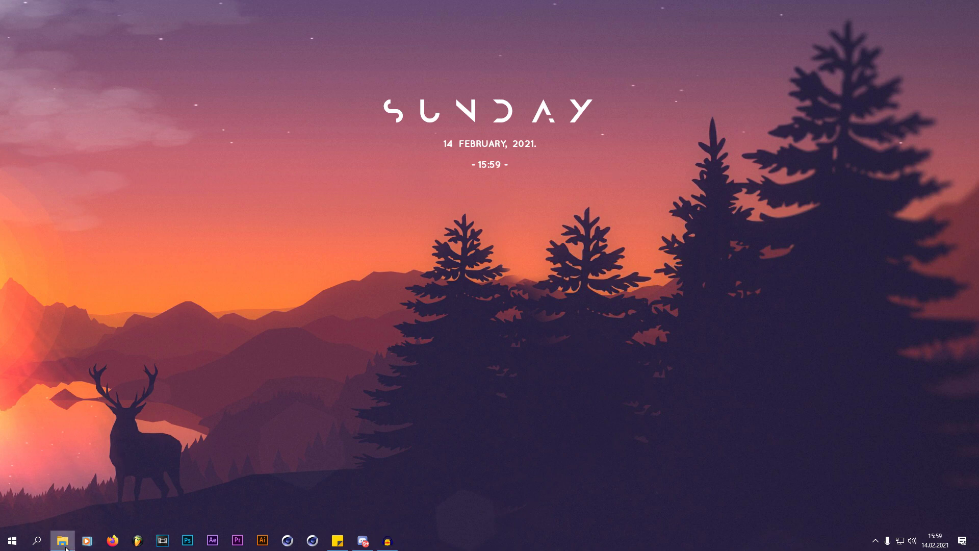
click(37, 214)
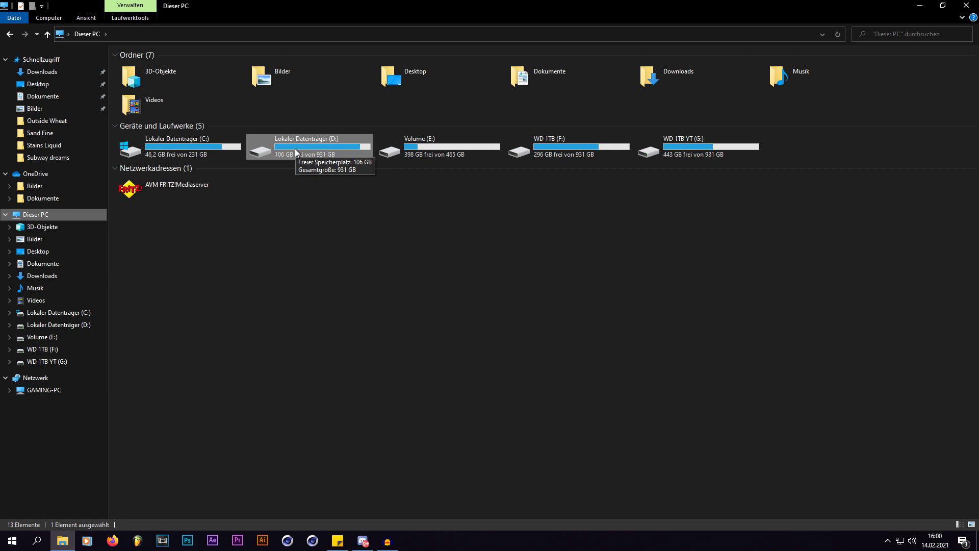
double_click(296, 152)
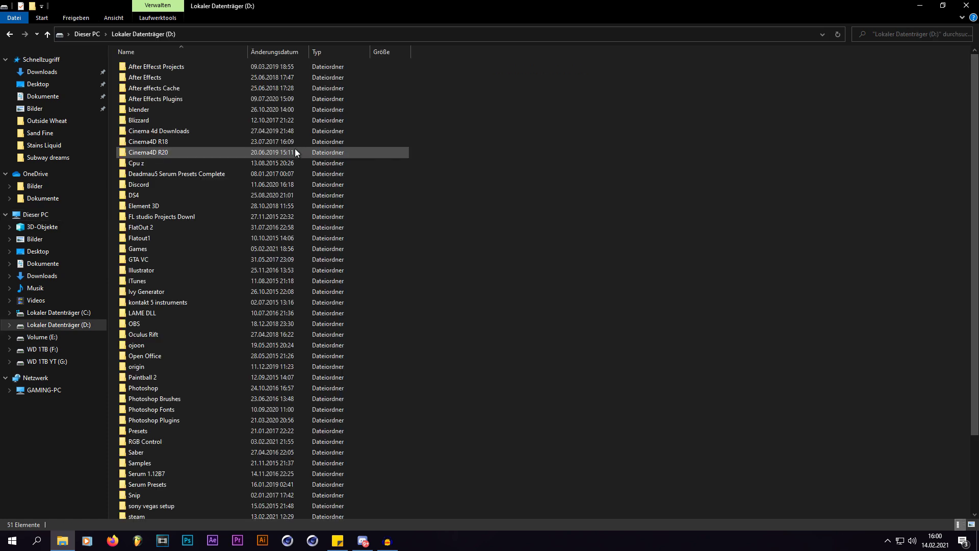
double_click(142, 131)
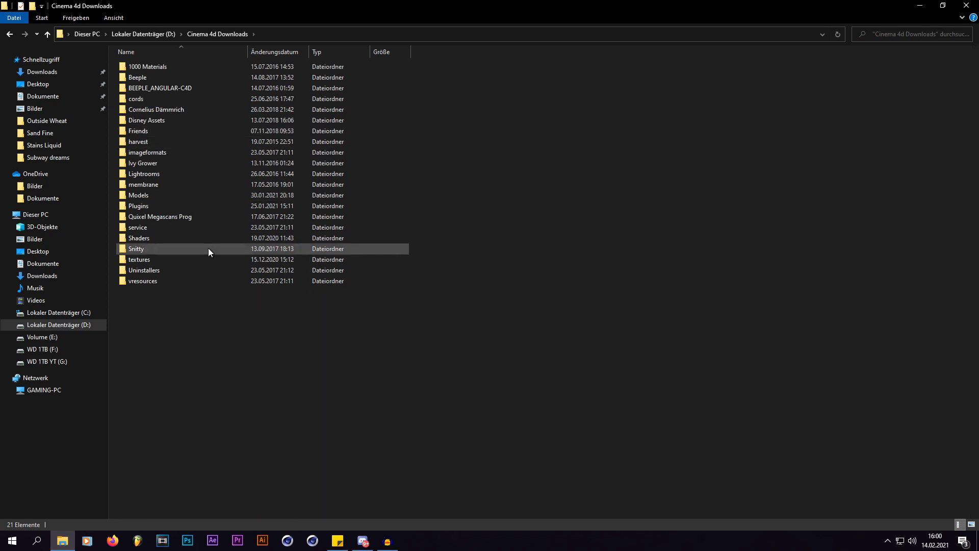
double_click(144, 260)
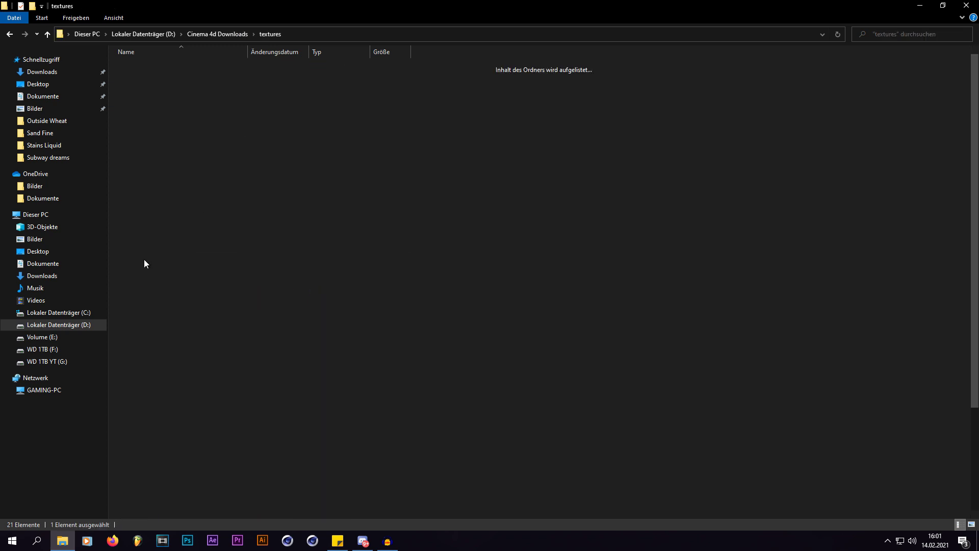
Open the 4K texture folder of Bark Sycamore Mottled 001, under Wood in the Poliigon folder.
scroll(189, 286, down, 1)
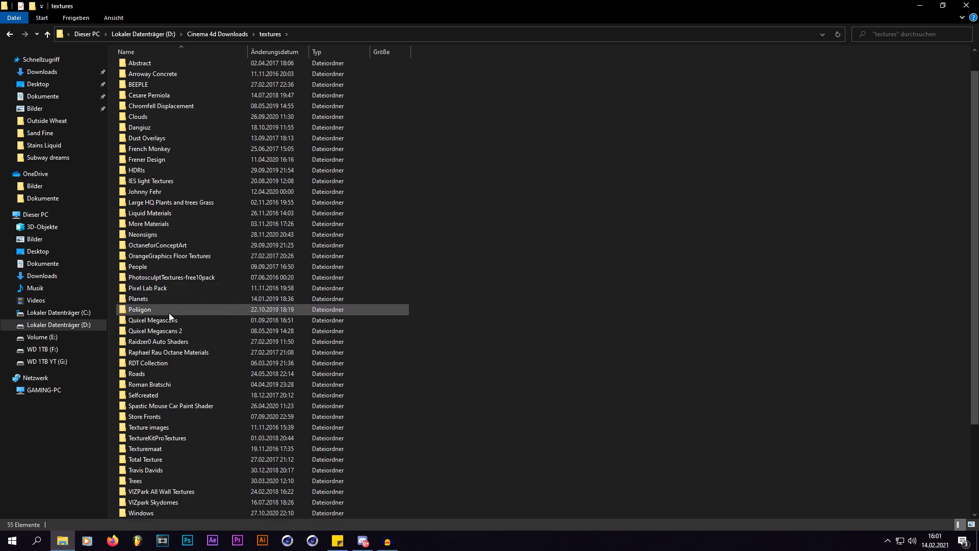
double_click(141, 311)
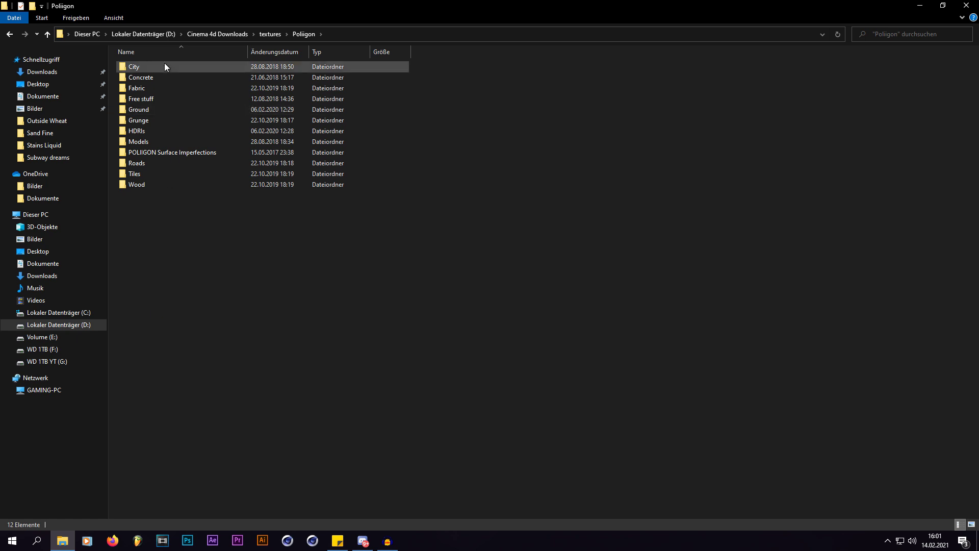
double_click(138, 185)
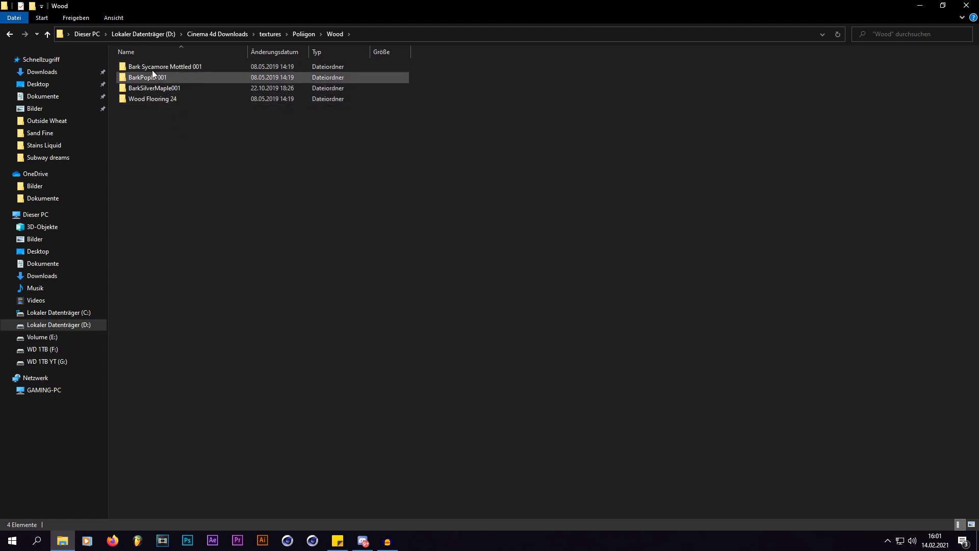
mouse_move(152, 70)
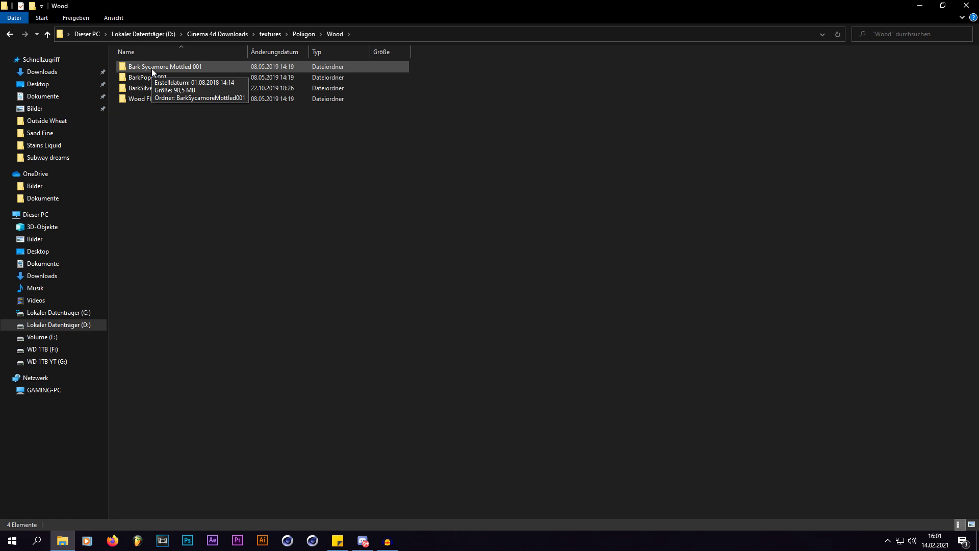
double_click(151, 68)
double_click(151, 69)
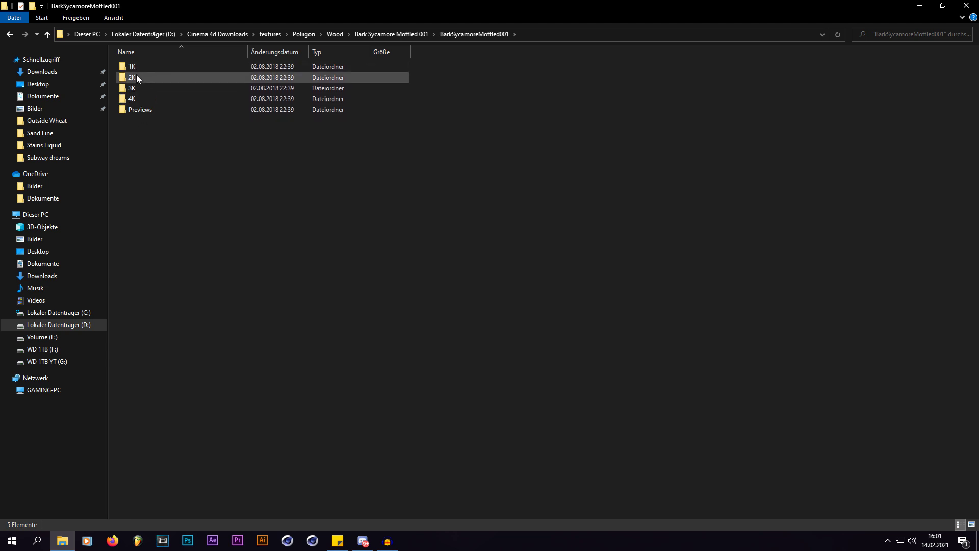
double_click(147, 100)
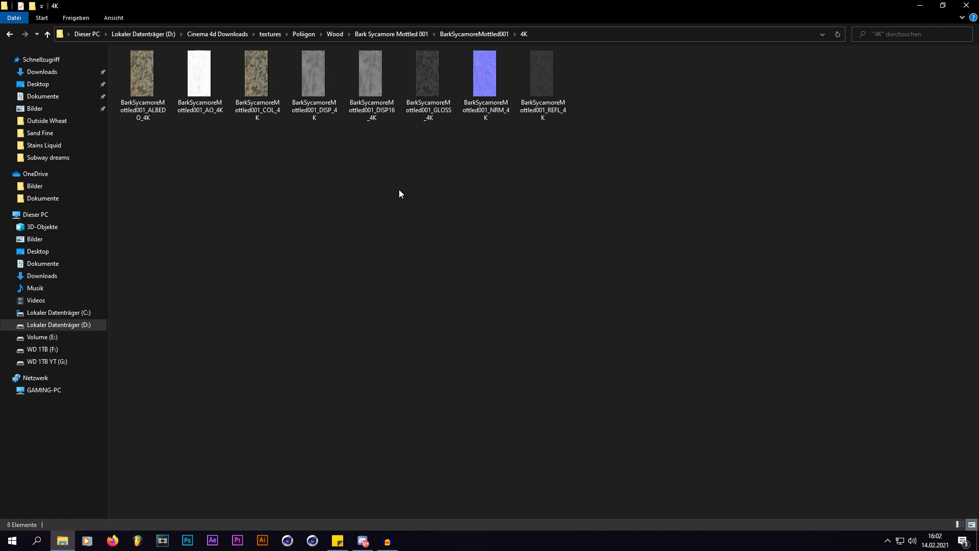
Go back to Cinema 4d Downloads and retrace the path through textures, Poliigon and Wood to the Bark Sycamore Mottled 001 4K maps.
click(218, 34)
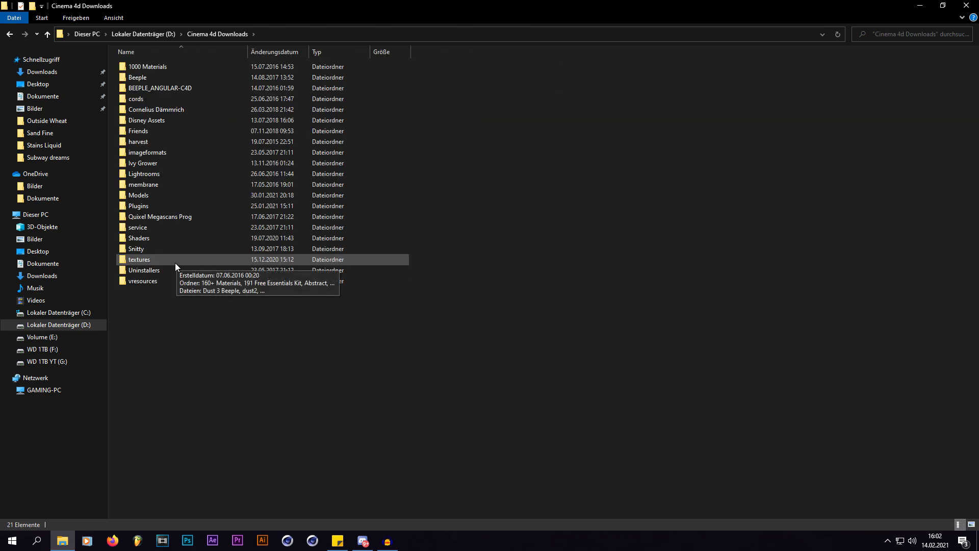
double_click(175, 262)
double_click(171, 334)
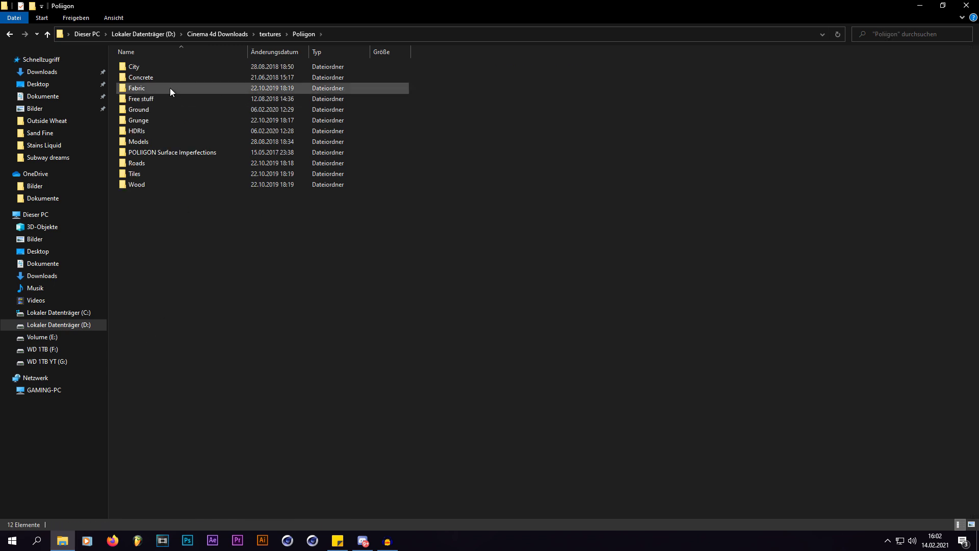
double_click(153, 186)
double_click(177, 70)
double_click(177, 69)
double_click(161, 102)
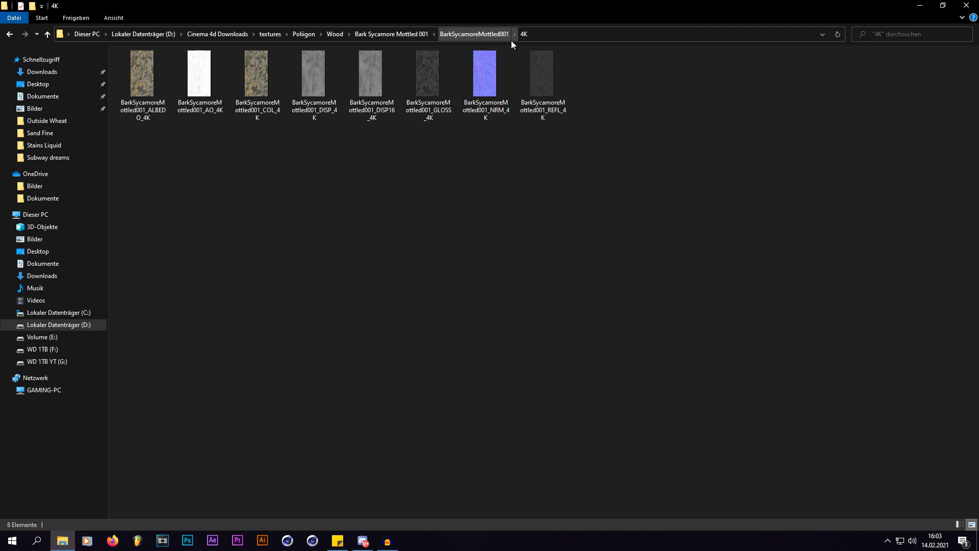
On drive F, open the Dirt Scratches folder under Cinema4D Downloads, Textures, Neuforia.
click(42, 352)
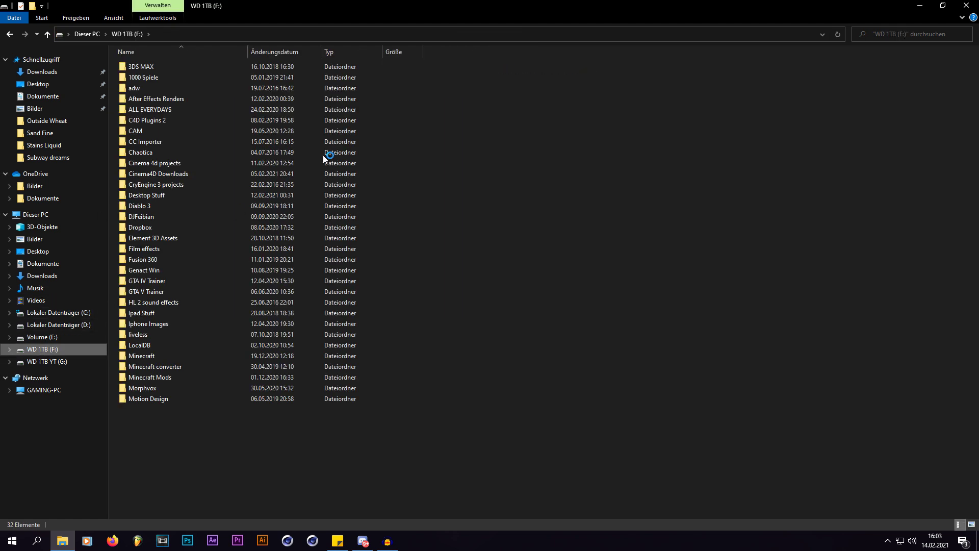
double_click(200, 172)
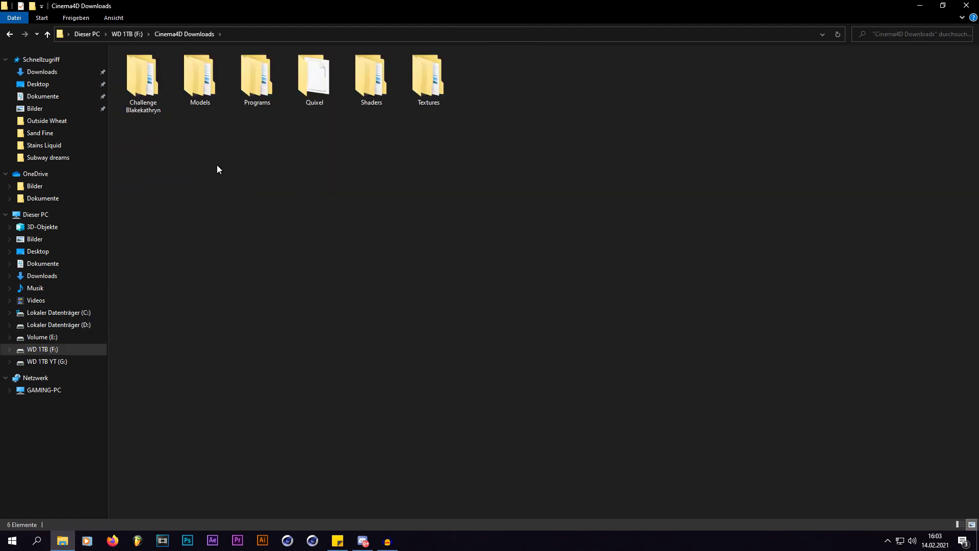
double_click(440, 97)
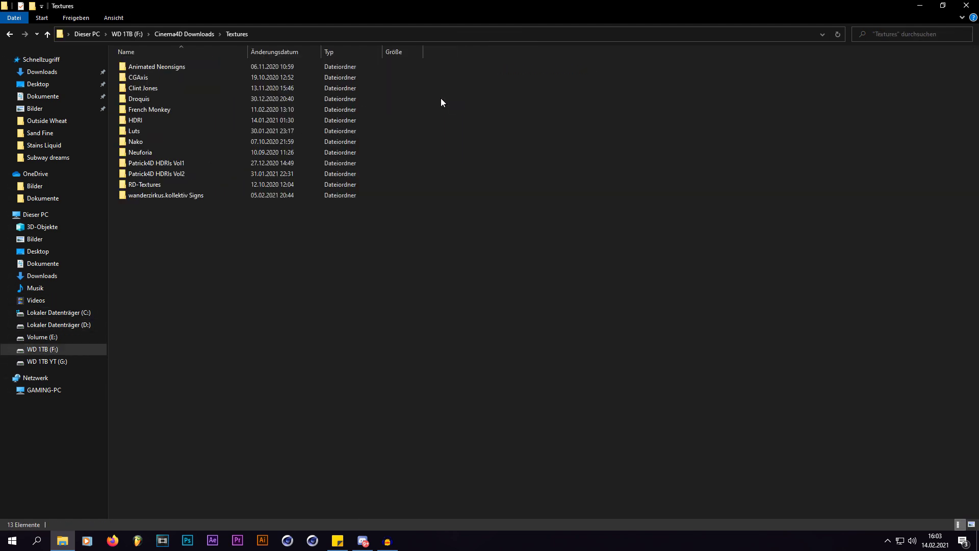
double_click(152, 150)
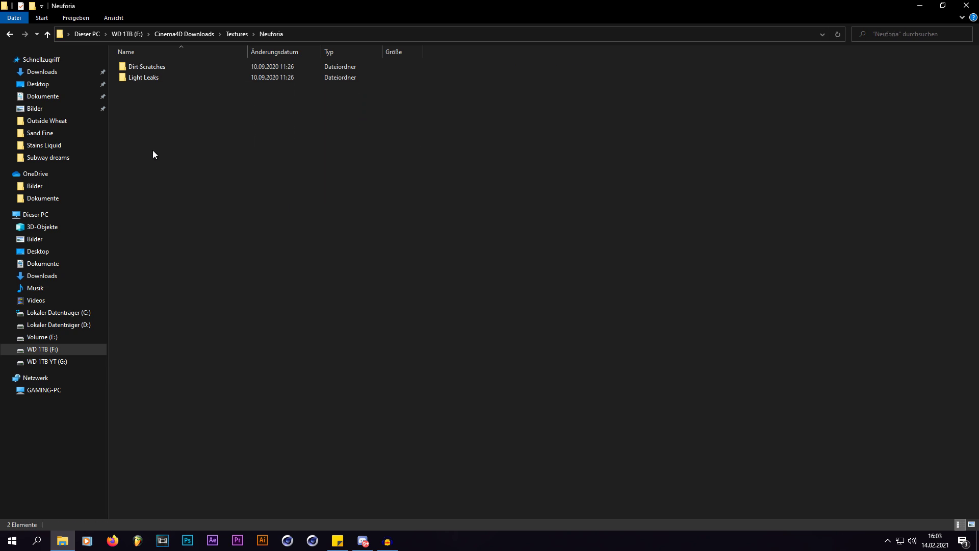
double_click(145, 66)
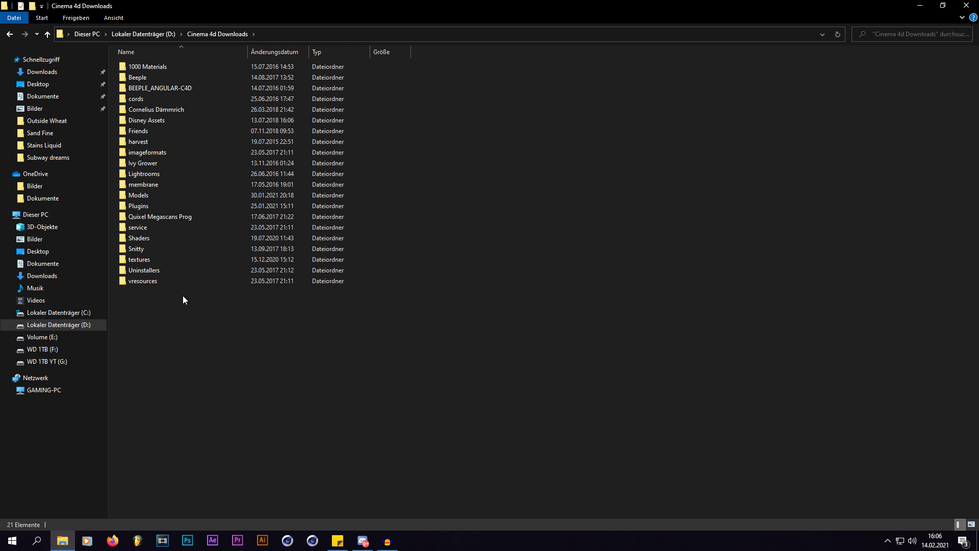
Open the Vehicles folder within Models in Cinema 4d Downloads on drive D.
double_click(145, 198)
scroll(153, 276, down, 7)
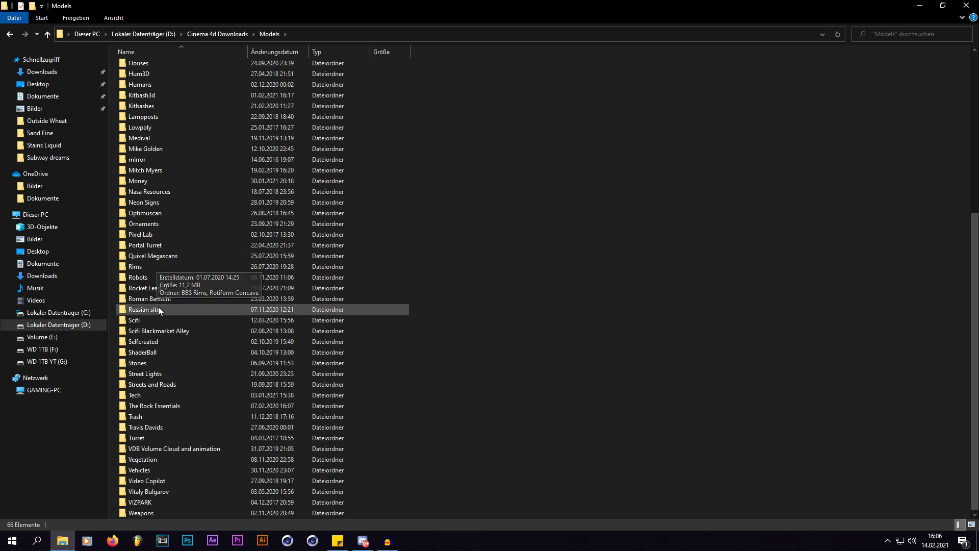
double_click(142, 471)
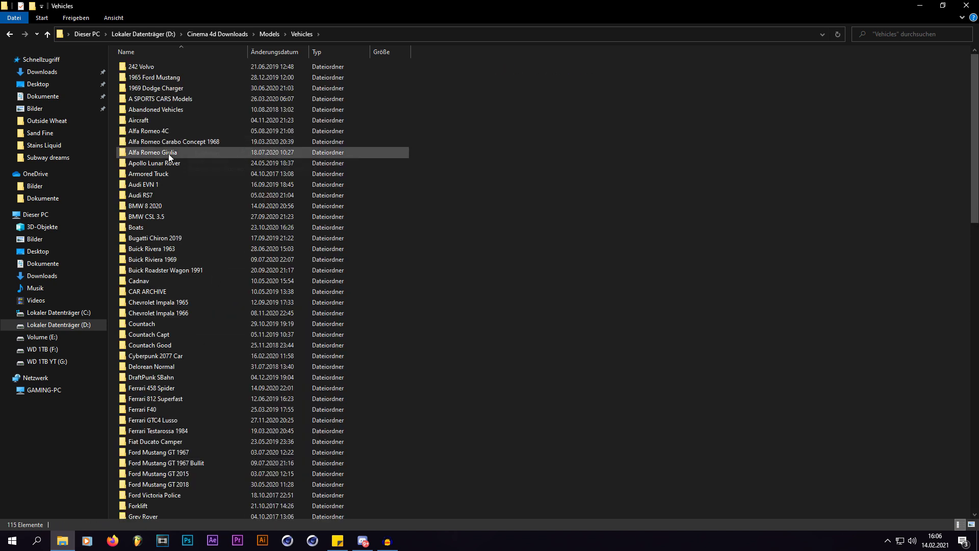
Open the Ferrari Enzo folder under Cadnav, Supercars, and briefly select all of its contents.
double_click(142, 280)
double_click(155, 99)
double_click(157, 88)
click(10, 34)
double_click(153, 79)
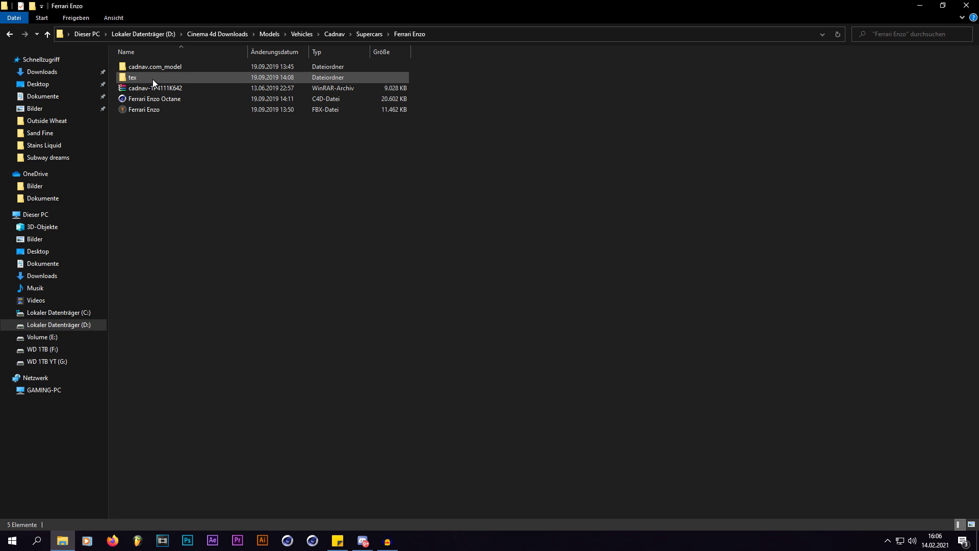
drag(191, 218, 150, 47)
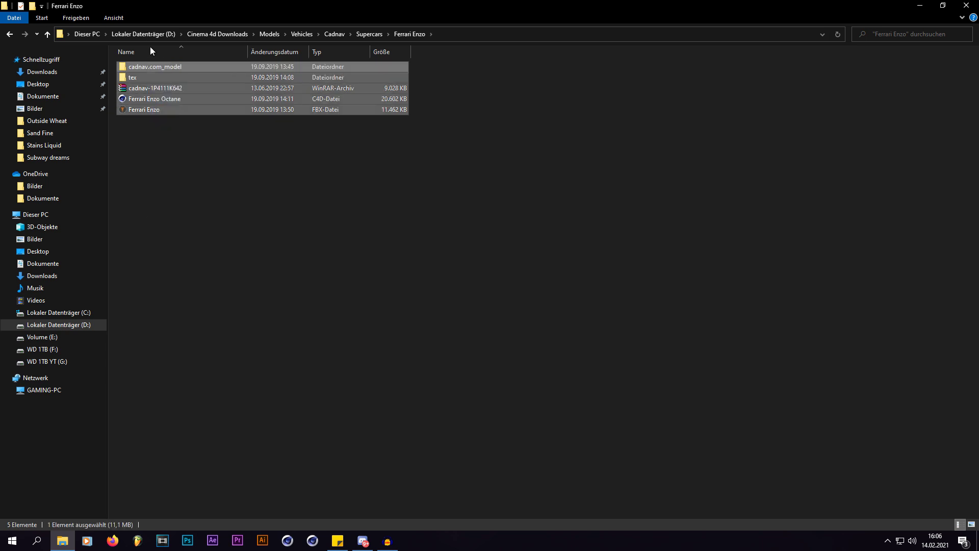
click(257, 335)
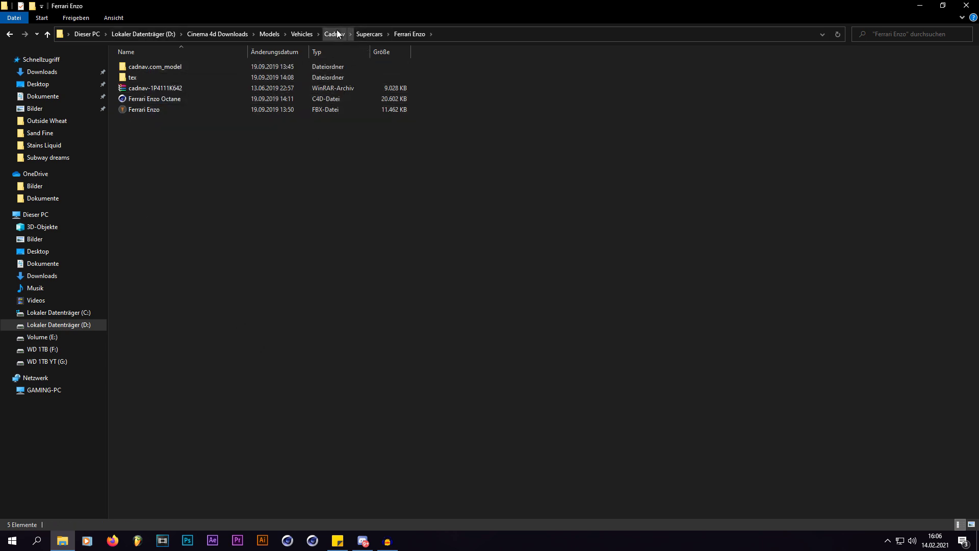
Return to the Vehicles folder and look through its list of car model folders.
click(300, 34)
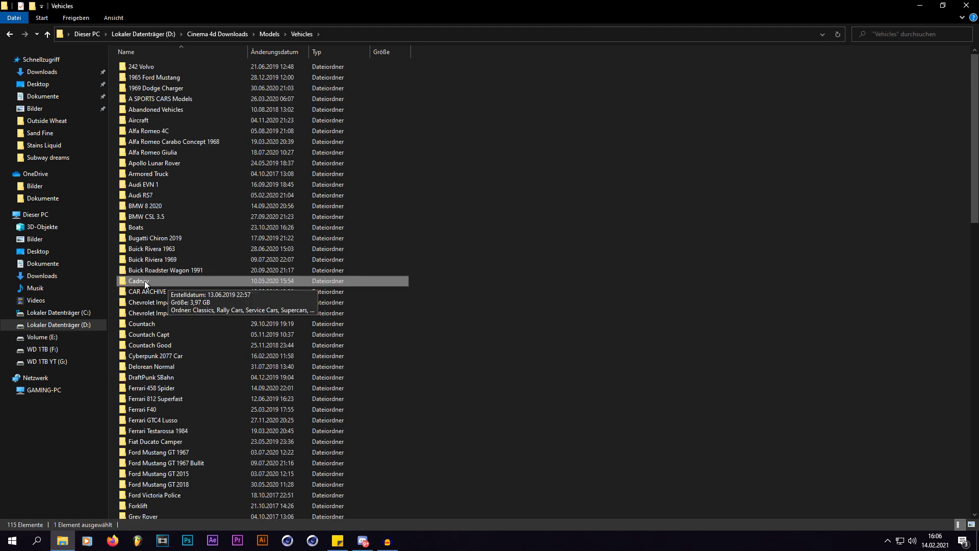
scroll(159, 263, down, 5)
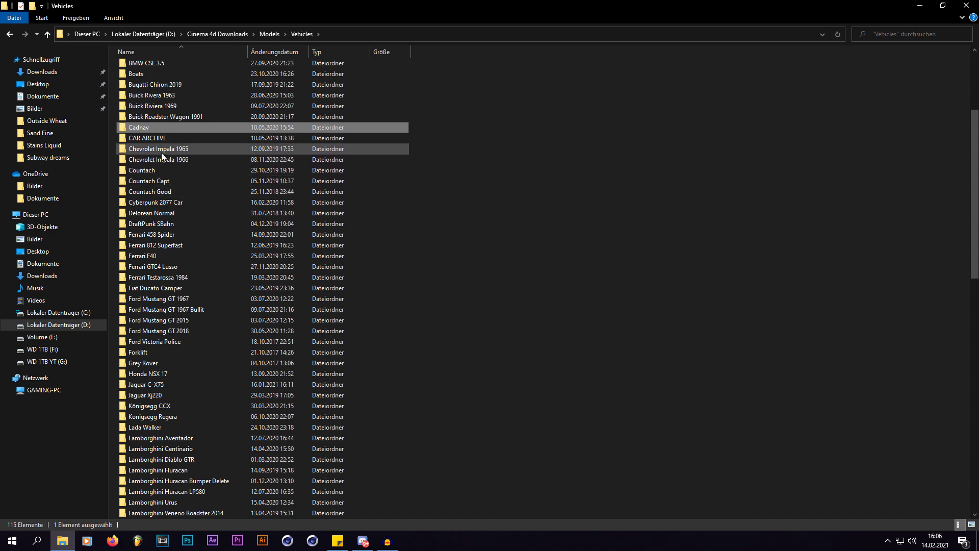
scroll(161, 153, down, 2)
scroll(161, 154, down, 7)
scroll(161, 159, down, 3)
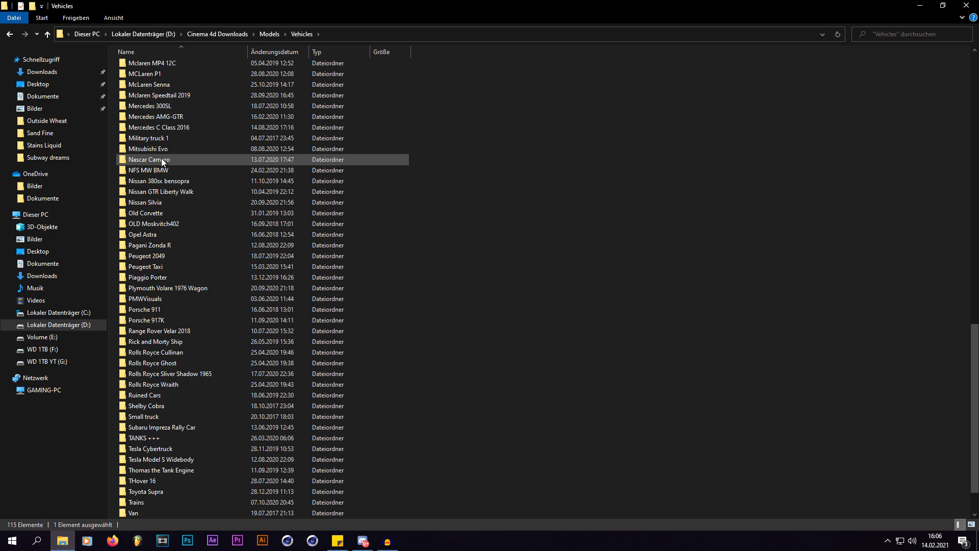
scroll(195, 275, up, 9)
scroll(194, 276, up, 8)
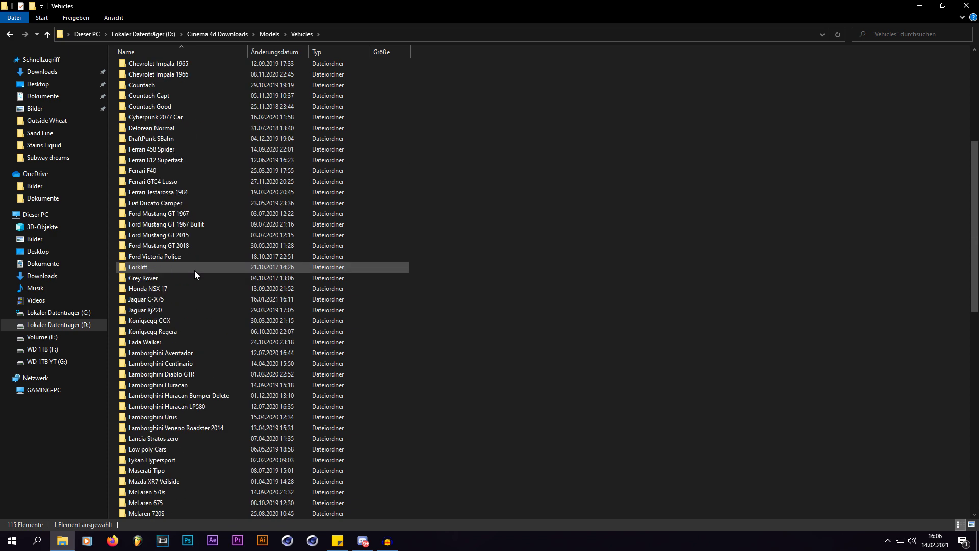
scroll(194, 275, up, 8)
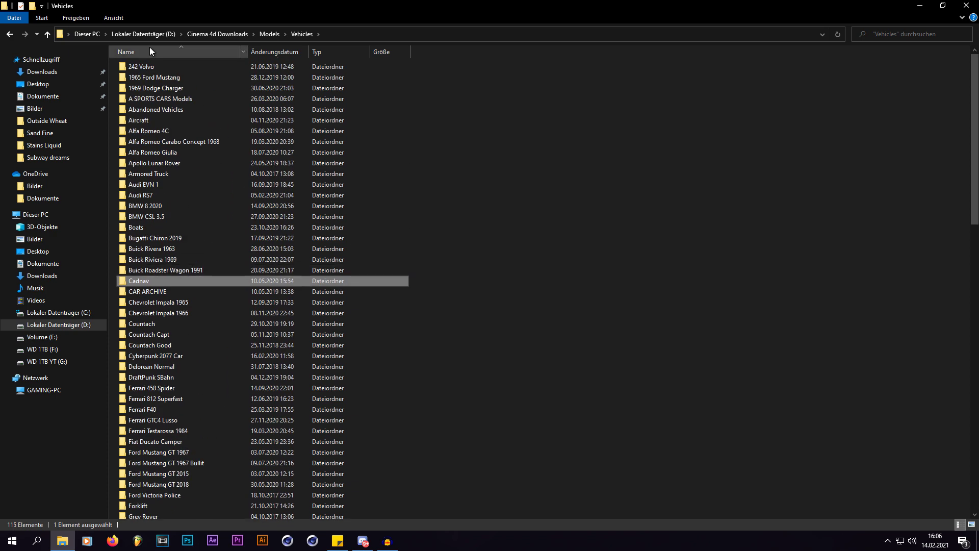
scroll(169, 392, down, 20)
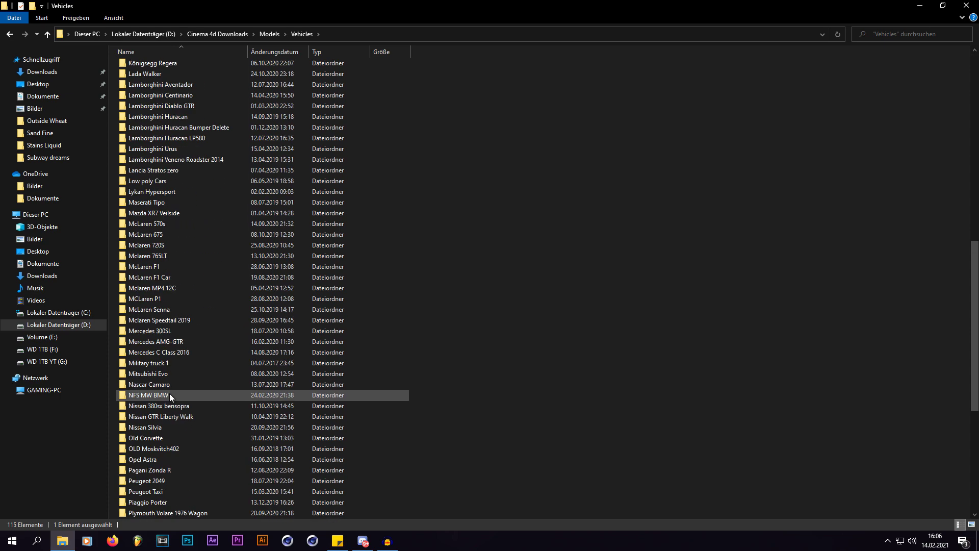
scroll(170, 392, up, 20)
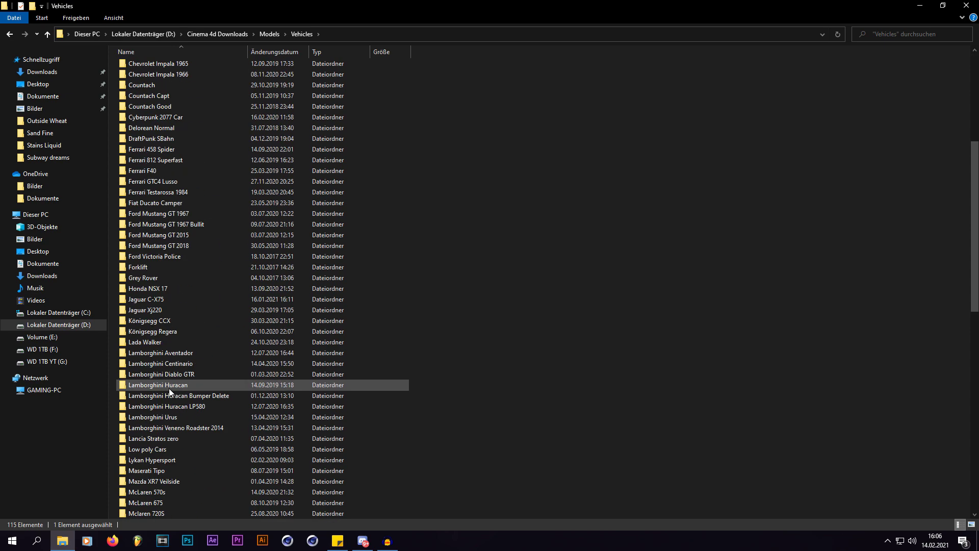
Open the Textures subfolder of the McLaren Senna model.
scroll(178, 311, down, 6)
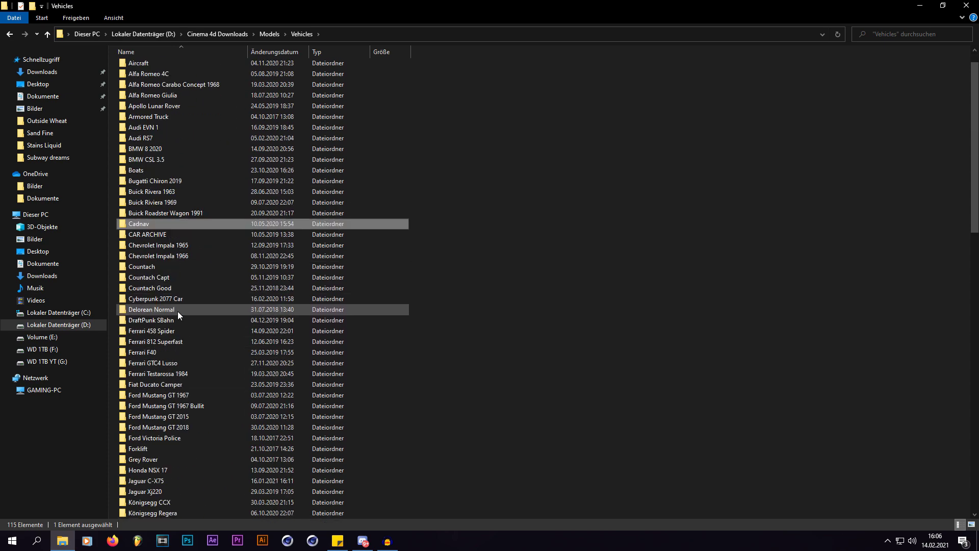
scroll(166, 208, down, 10)
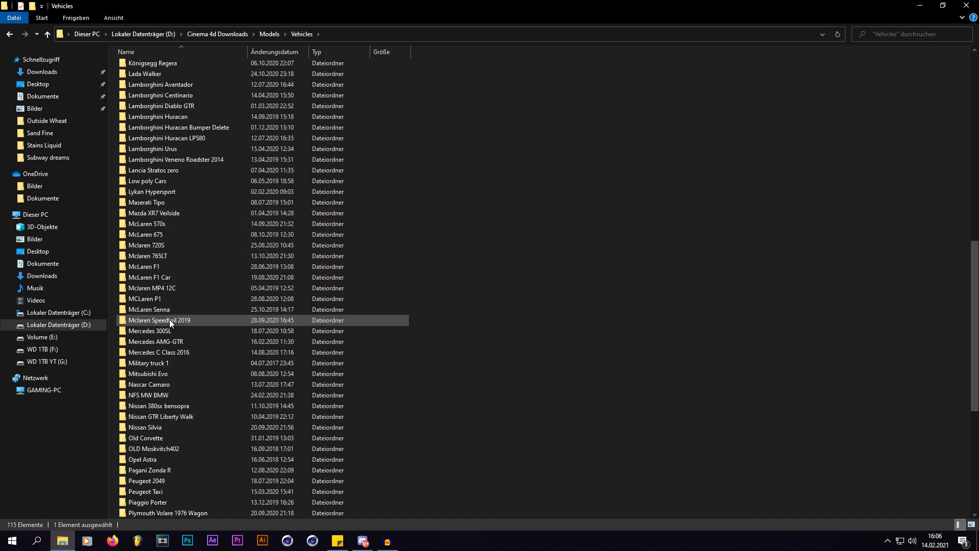
double_click(156, 308)
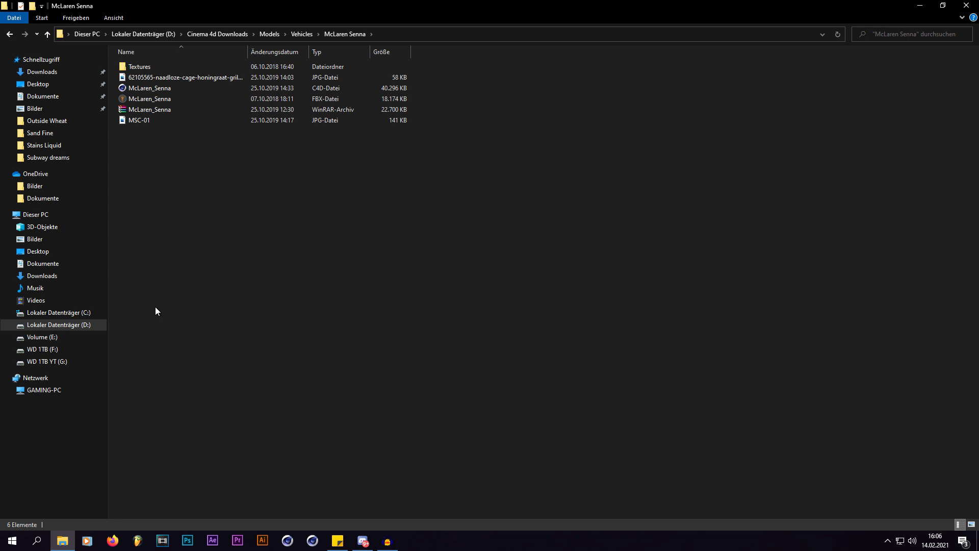
double_click(133, 68)
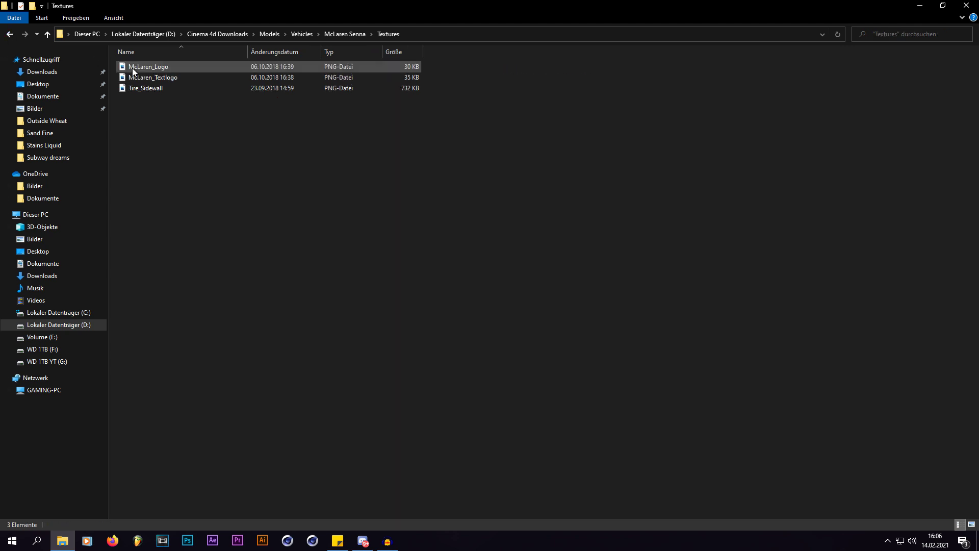
Go back from the McLaren Senna textures to the Vehicles folder and browse its whole list of vehicle models.
key(BackSpace)
key(BackSpace)
scroll(215, 241, down, 15)
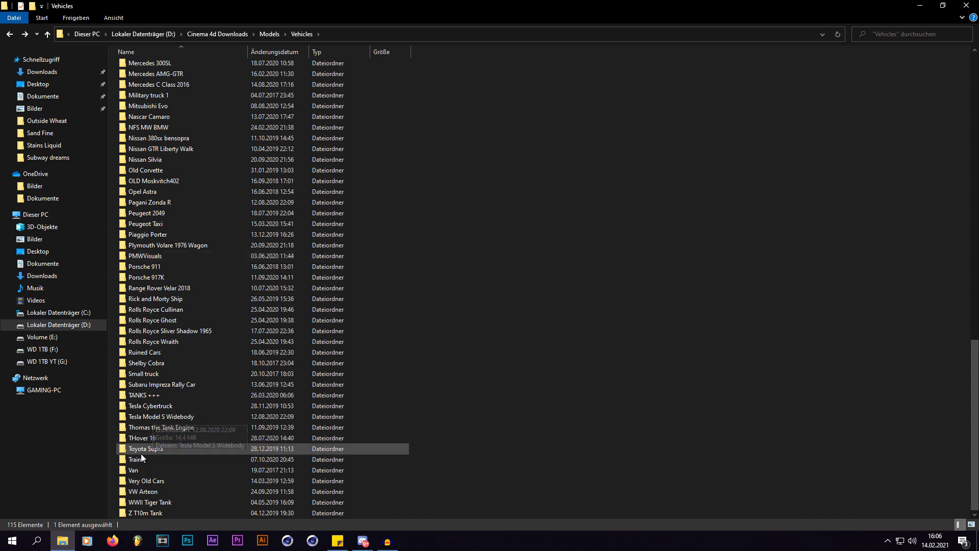
scroll(145, 455, up, 11)
scroll(143, 448, up, 13)
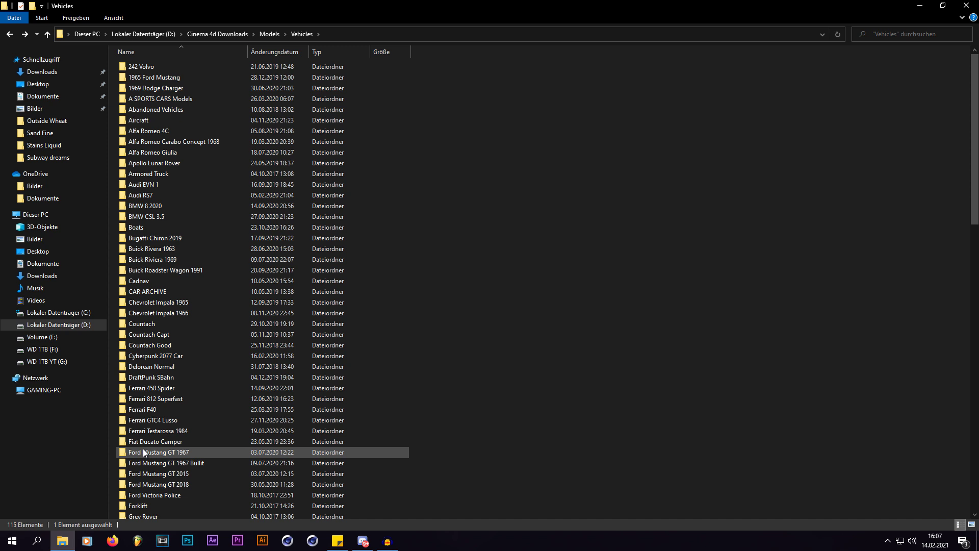
View the contents of drive WD 1TB YT (G:) and the overview of all drives in Dieser PC.
click(74, 362)
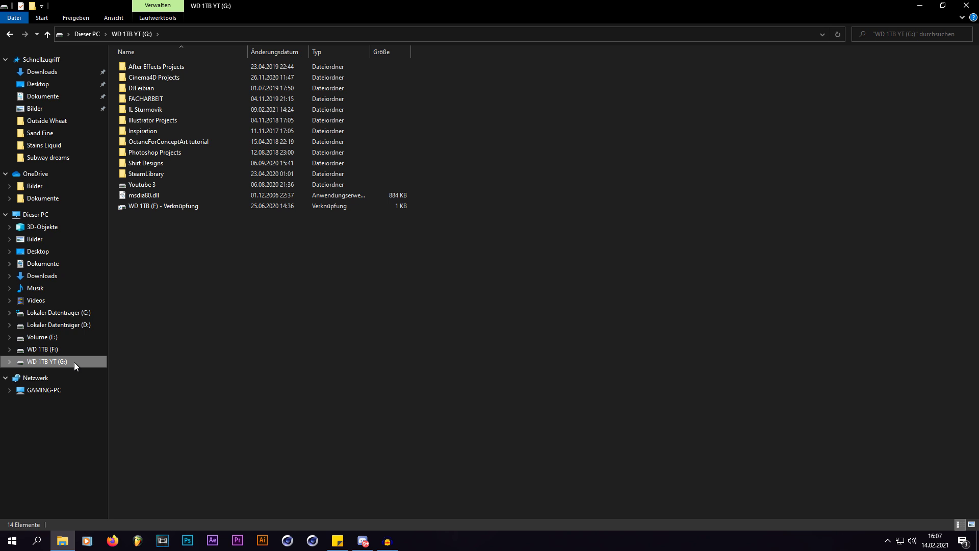
click(59, 214)
click(344, 322)
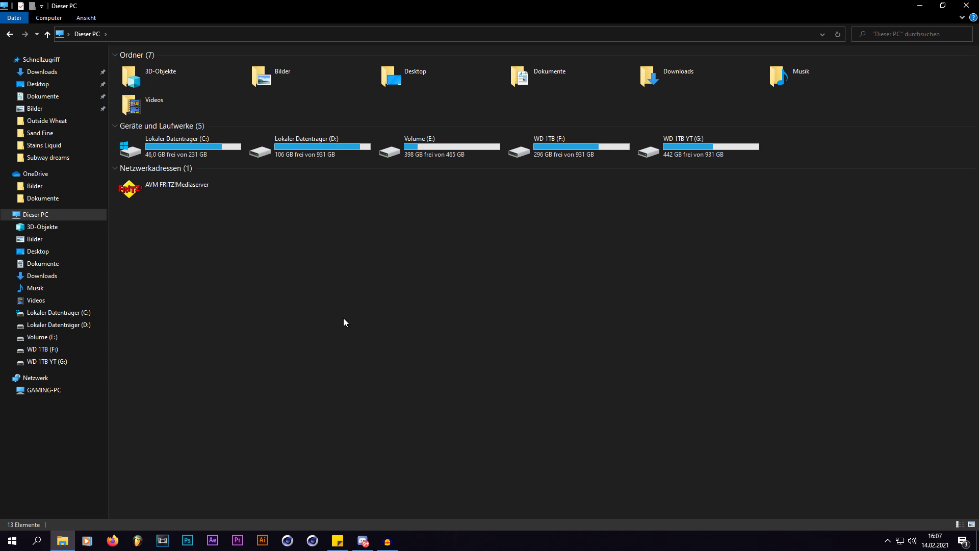
Open the Everydays folder within Cinema4D Projects on drive G and look through its project folders.
click(83, 363)
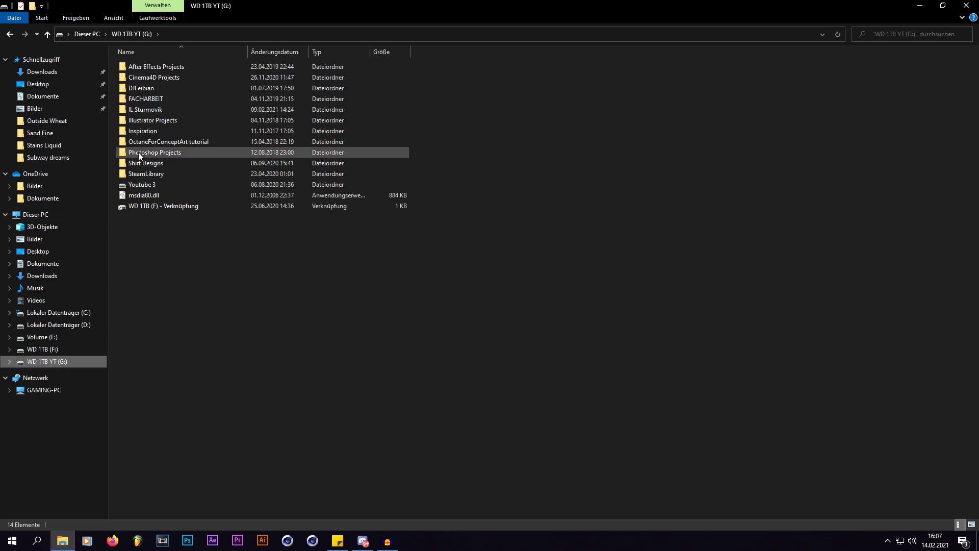
double_click(151, 78)
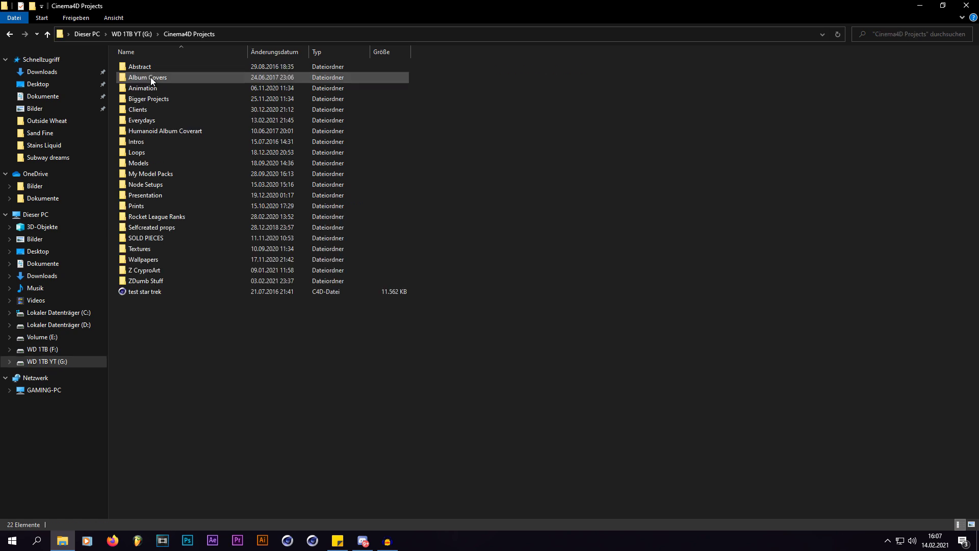
double_click(153, 121)
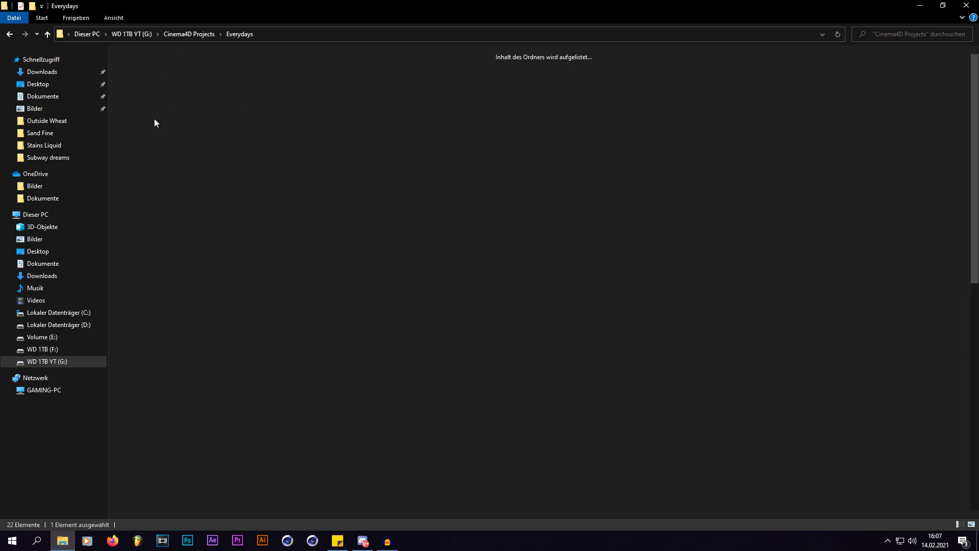
scroll(488, 132, down, 5)
scroll(488, 132, up, 5)
scroll(488, 131, up, 2)
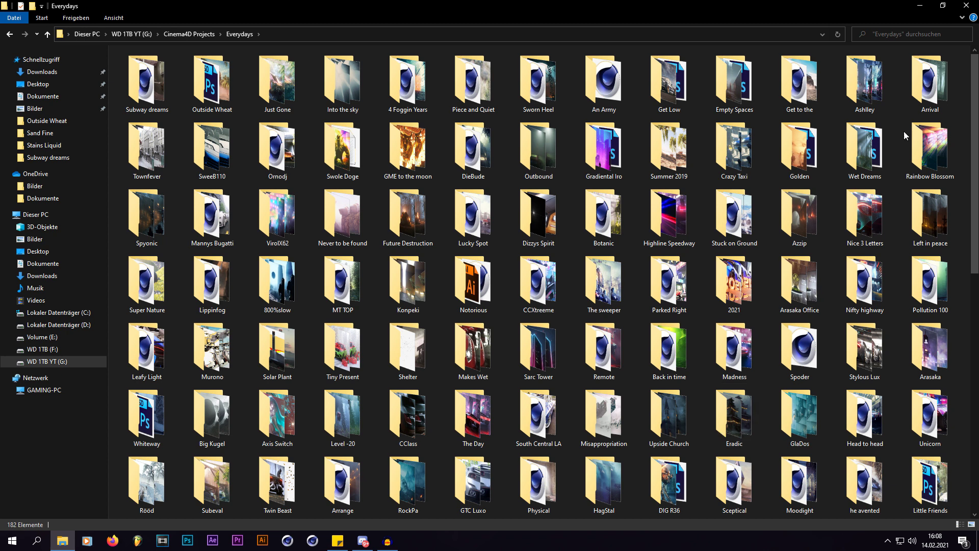
Search the Everydays folder for "Eradic" and open the matching project folder.
click(898, 31)
text(E)
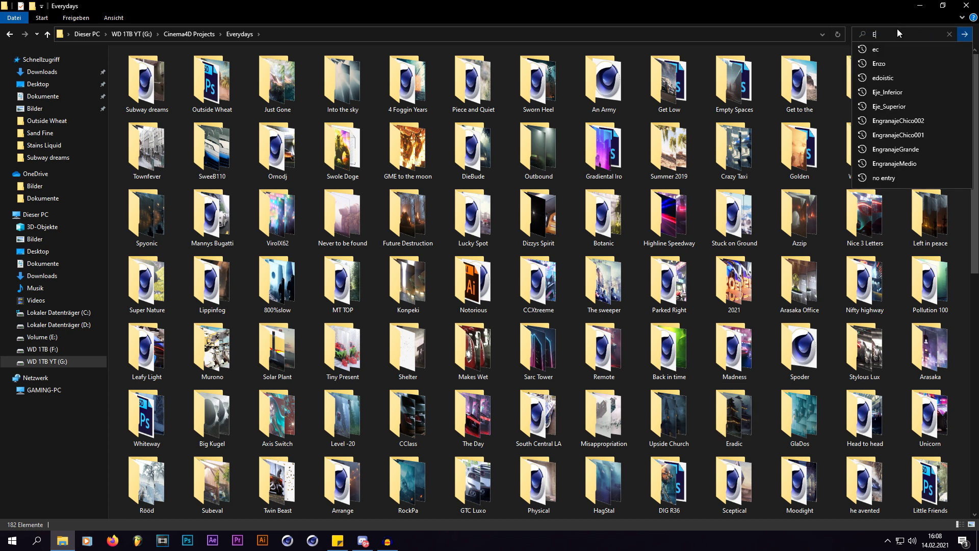
text(radic)
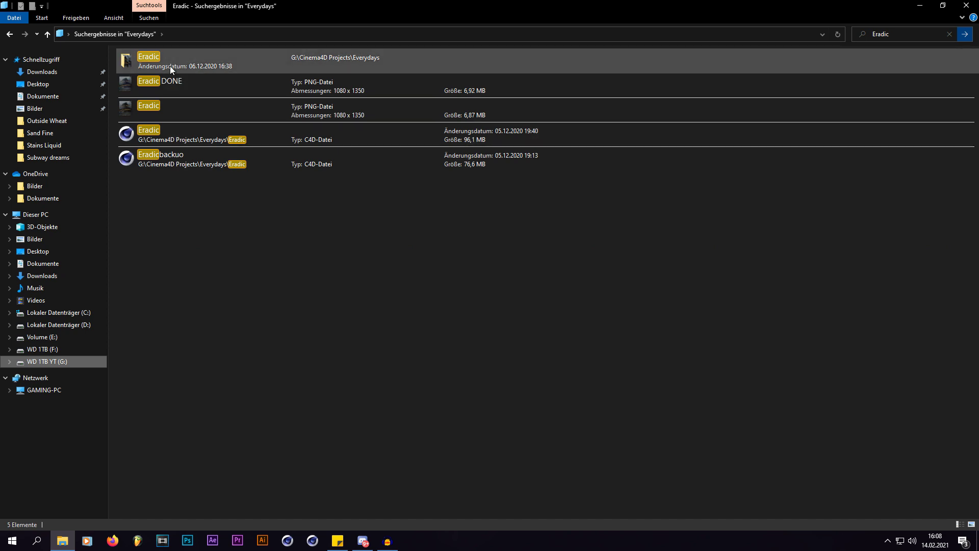
double_click(175, 65)
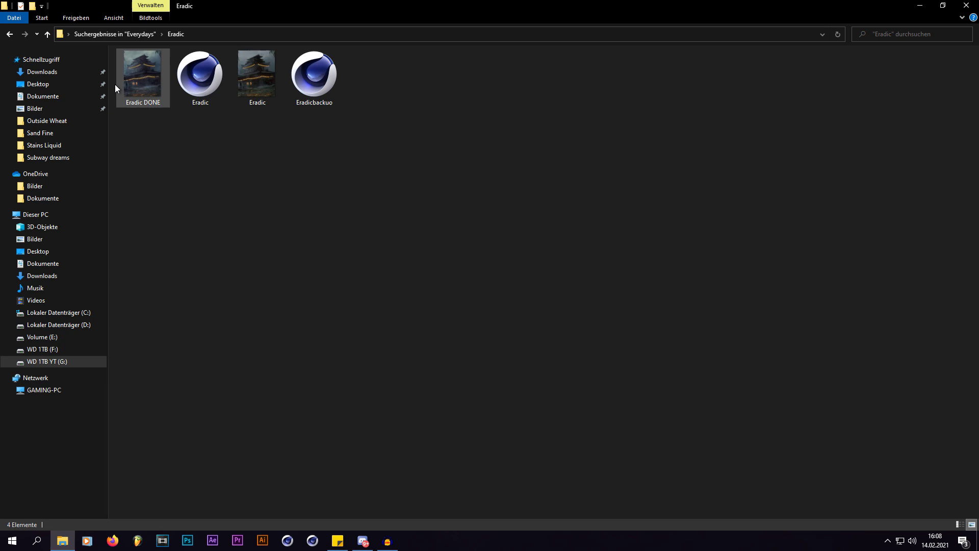
Open the GTC Luxo project folder in Everydays to view its files, and return to Everydays through Cinema4D Projects.
key(alt+Left)
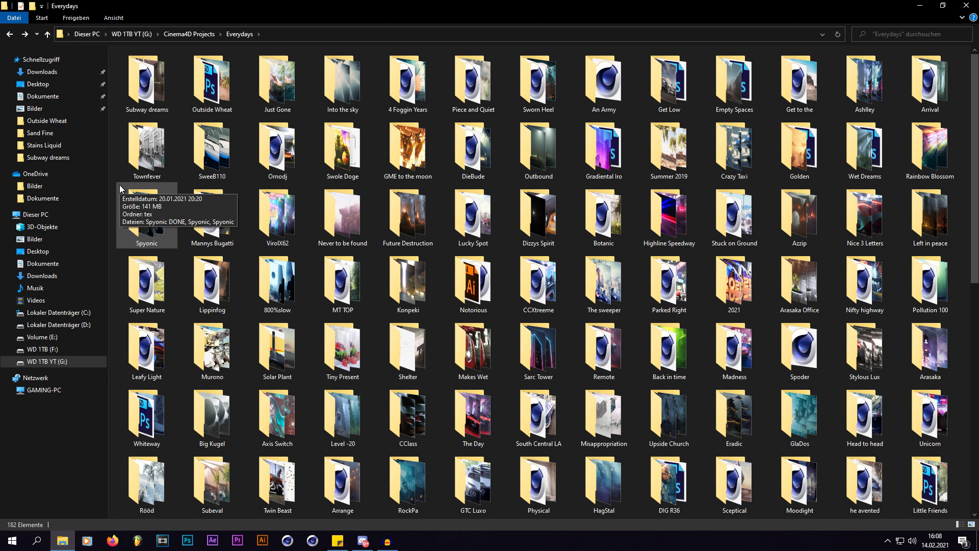
double_click(469, 485)
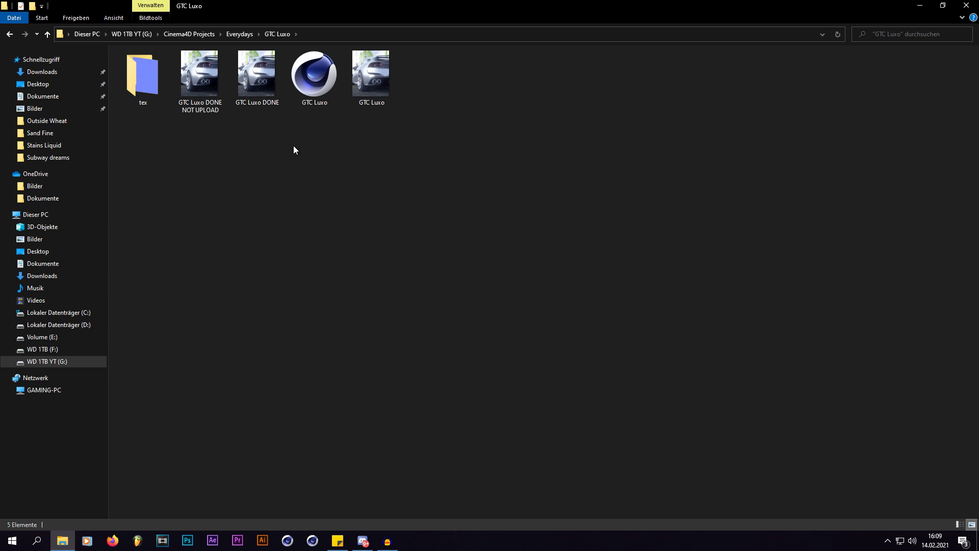
click(190, 34)
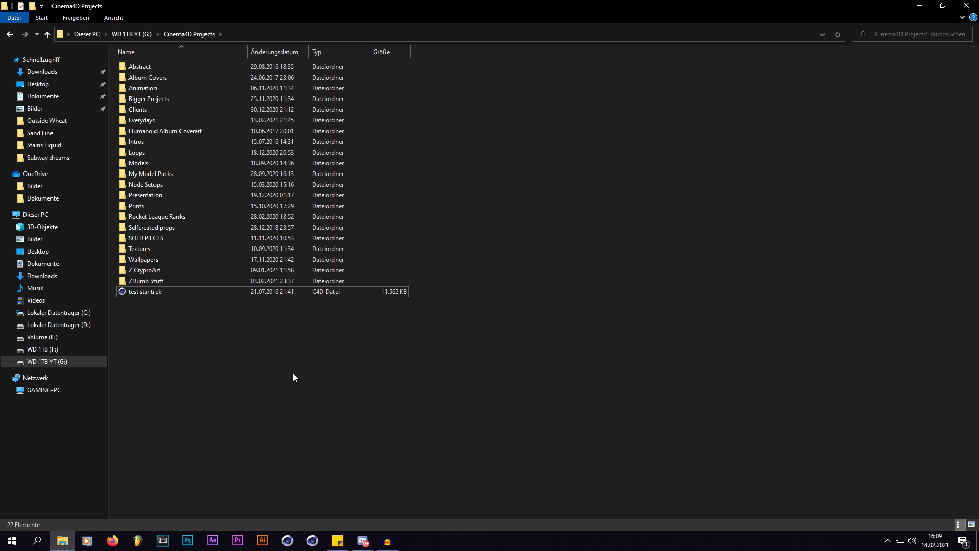
double_click(152, 120)
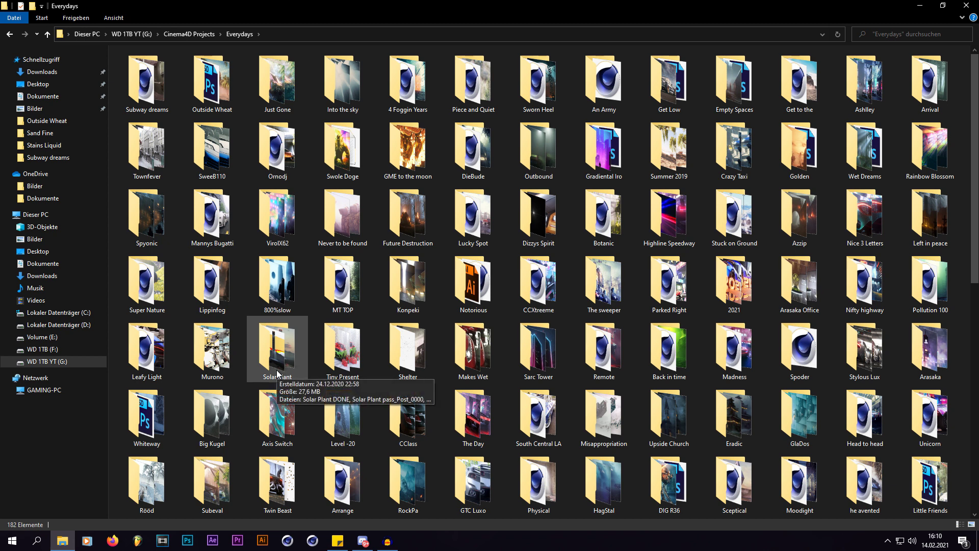
Leave the Everydays folder and return to the drive overview in Dieser PC.
click(13, 35)
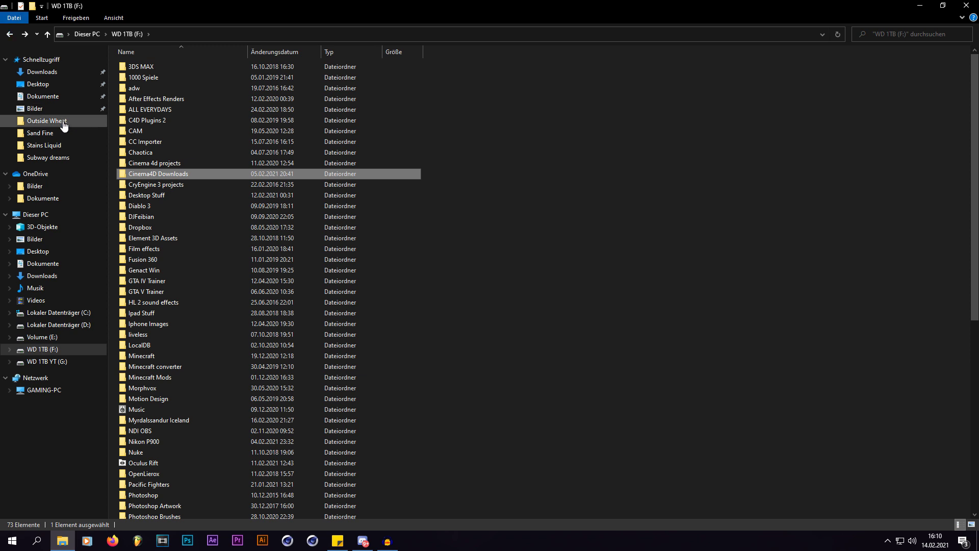
click(43, 216)
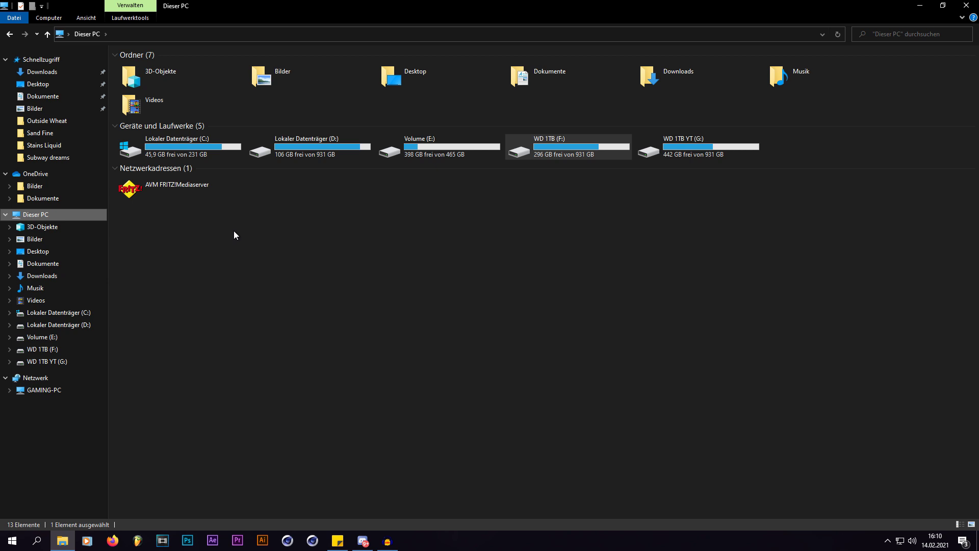